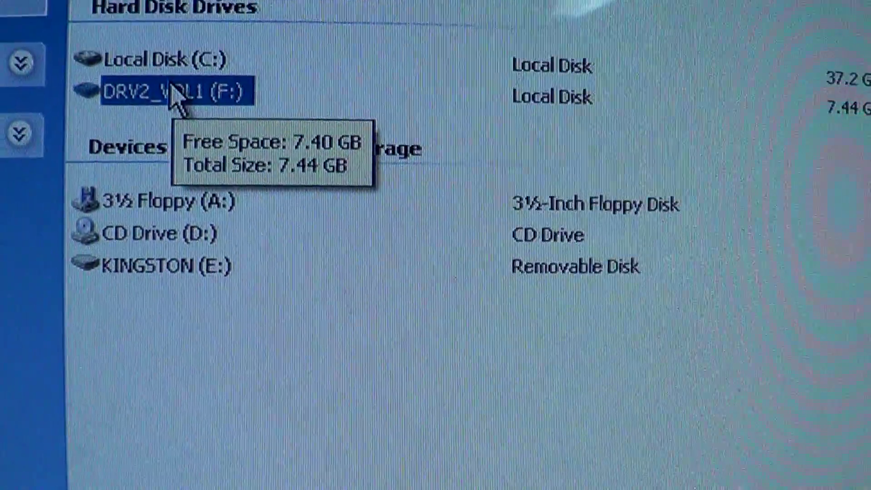
# Show drive F:'s Properties confirming NTFS and 7.44 GB capacity
pyautogui.rightClick(204, 54)
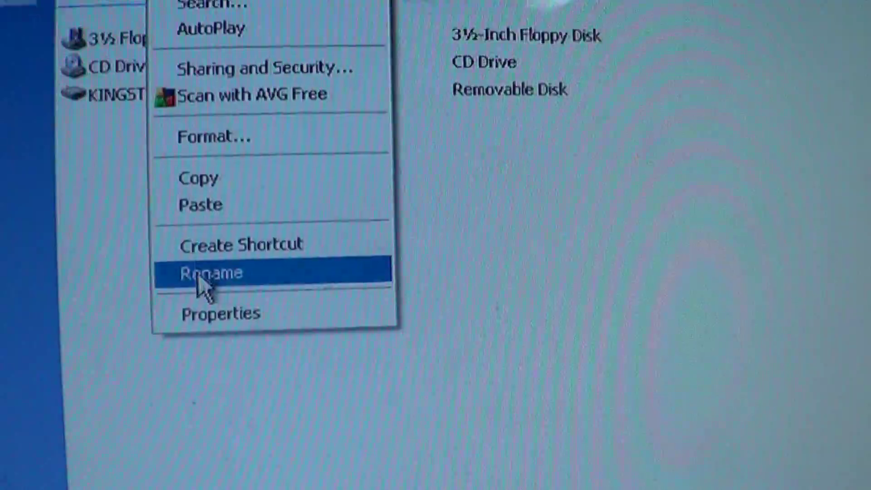
pyautogui.click(204, 303)
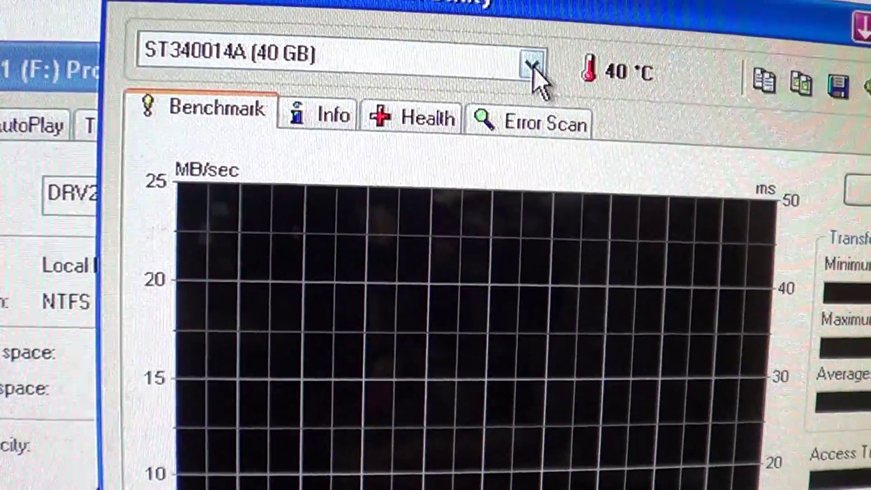
# Benchmark TS8GSSD25-S (7 GB) briefly, reading 29.4 min and 31.0 MB/sec max
pyautogui.click(600, 80)
pyautogui.click(292, 65)
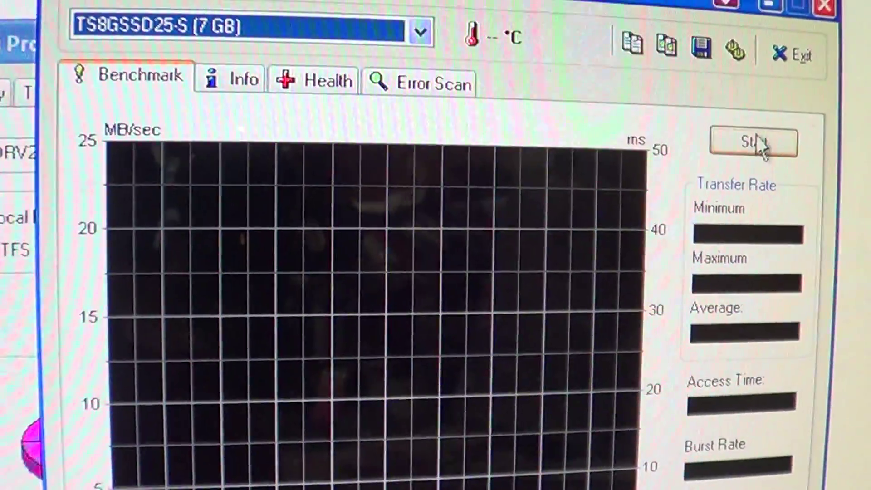
pyautogui.click(800, 156)
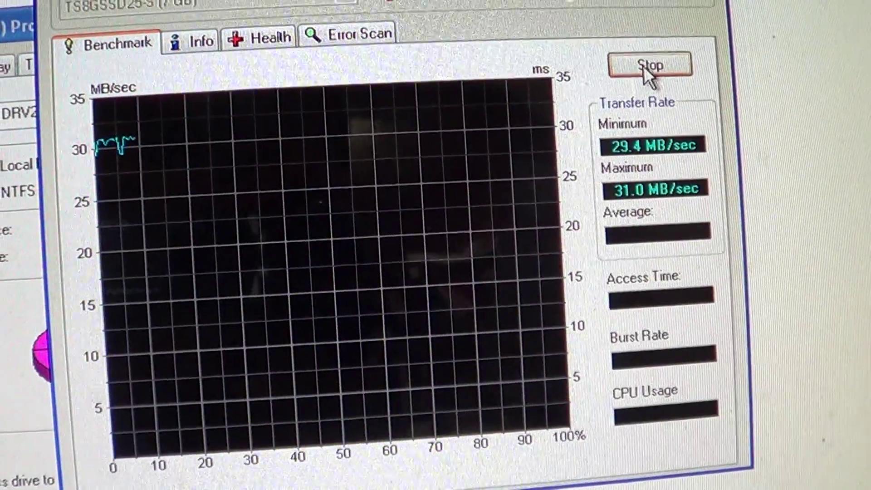
pyautogui.click(647, 55)
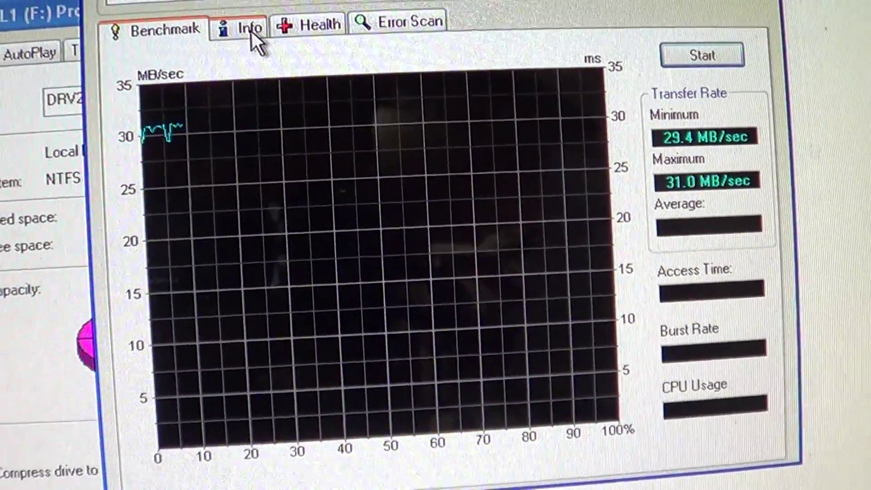
# Review the SSD's Info page: DRV2_VOL1, 7624 MB NTFS and supported features
pyautogui.click(245, 28)
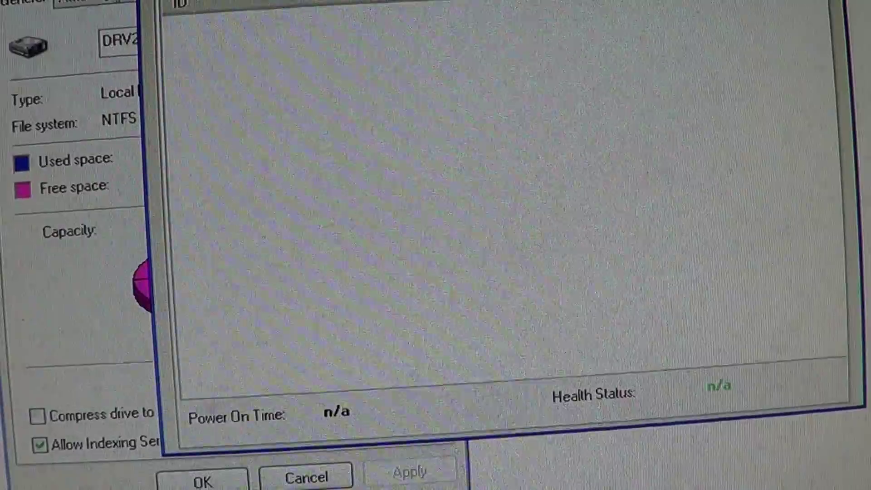
# Run a Quick Scan error check showing 0.0% damaged blocks
pyautogui.click(731, 3)
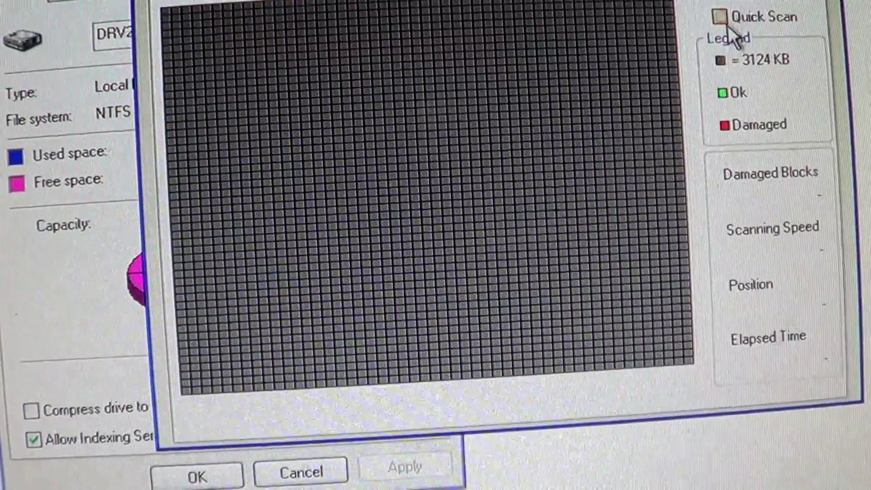
pyautogui.click(719, 16)
pyautogui.click(754, 1)
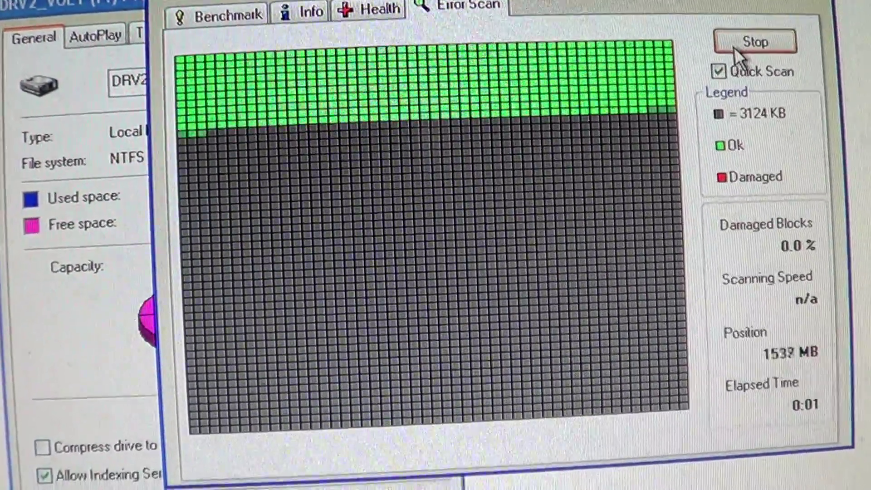